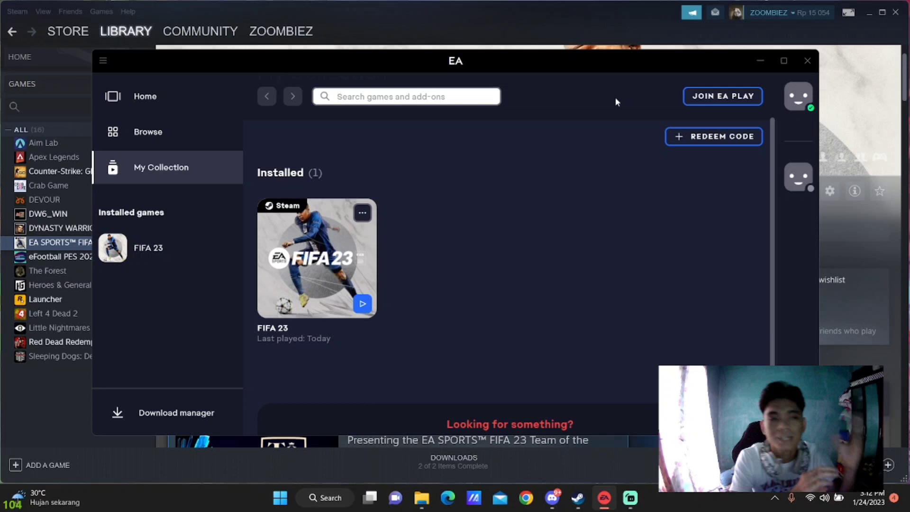
# Step: Minimize the EA app and browse the local files of EA SPORTS FIFA 23 from the Steam library
pyautogui.click(761, 59)
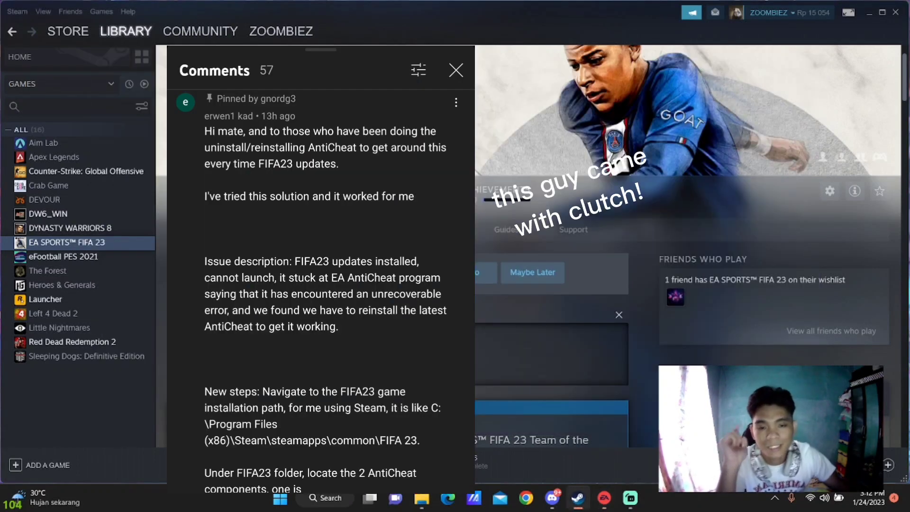
pyautogui.rightClick(113, 244)
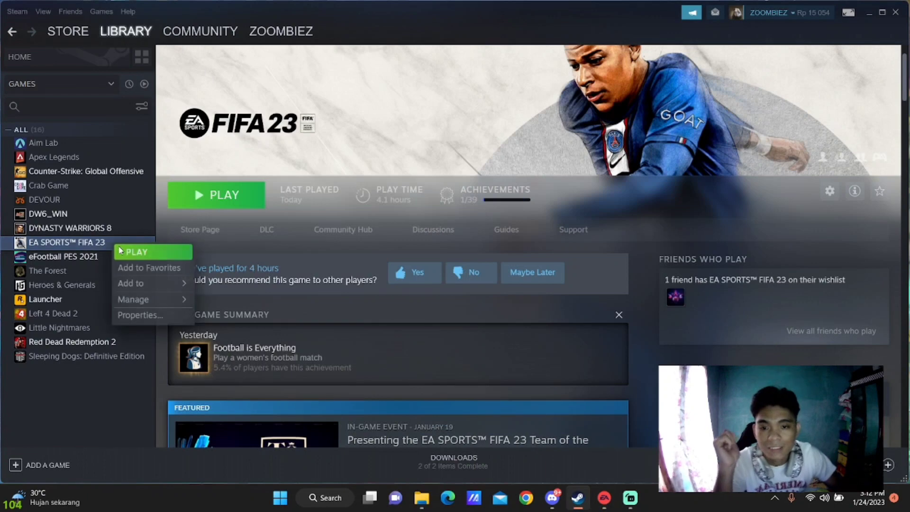
pyautogui.click(65, 253)
pyautogui.rightClick(62, 247)
pyautogui.moveTo(118, 298)
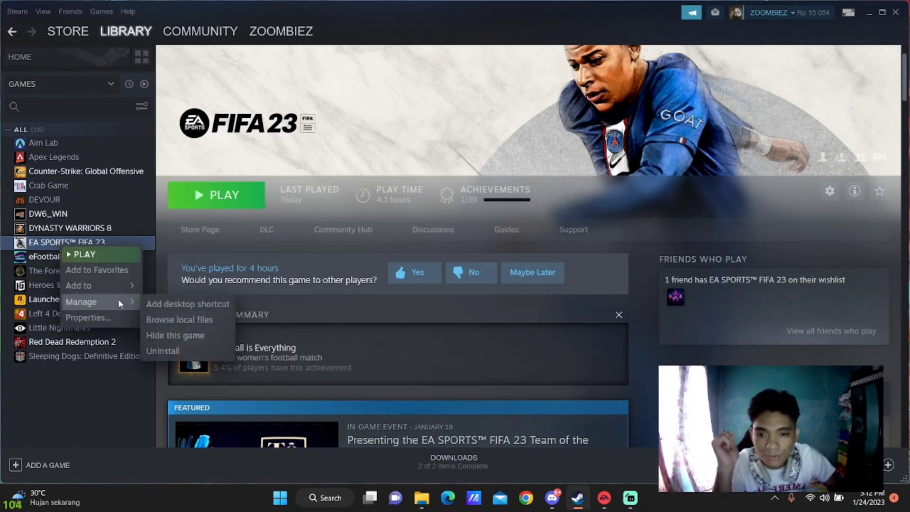
pyautogui.click(182, 320)
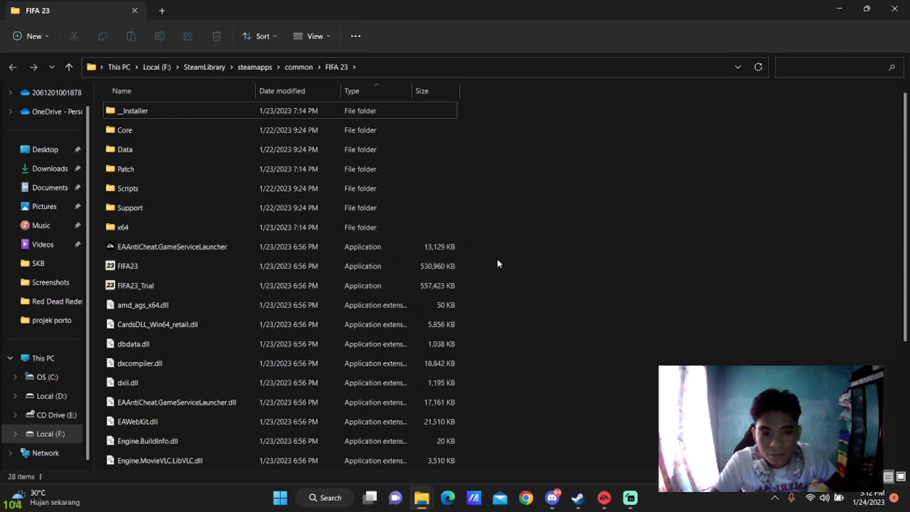
# Step: Locate the EAAntiCheat.GameServiceLauncher application and EAAntiCheat.GameServiceLauncher.dll in the FIFA 23 folder
pyautogui.click(180, 247)
pyautogui.scroll(-1, 234, 292)
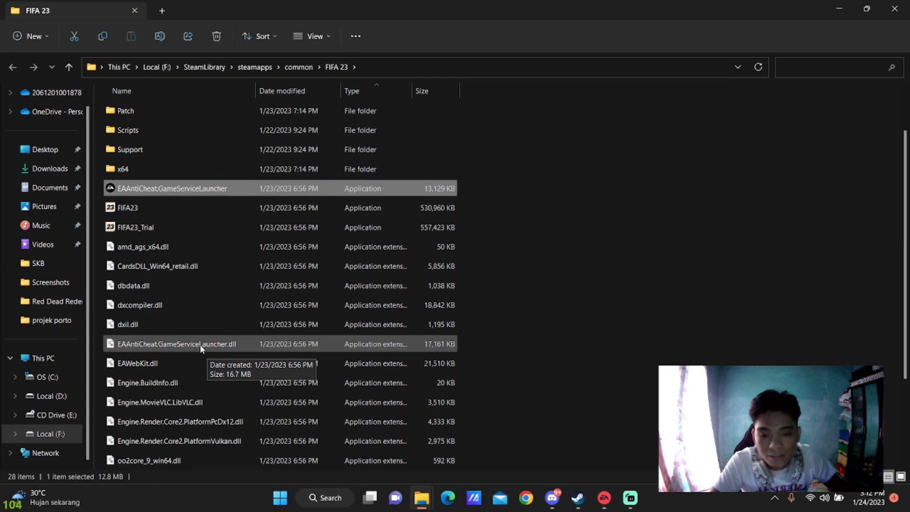
pyautogui.click(214, 345)
pyautogui.click(220, 188)
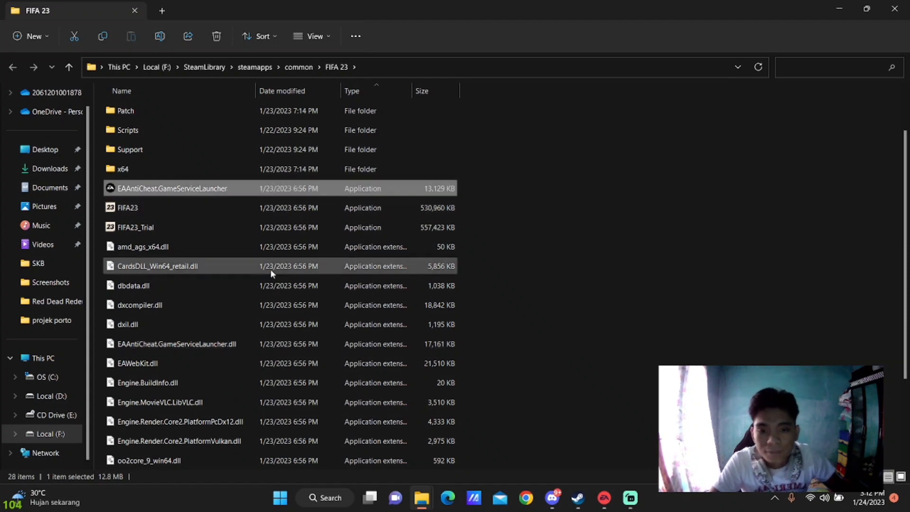
pyautogui.click(163, 345)
pyautogui.click(166, 188)
pyautogui.click(180, 343)
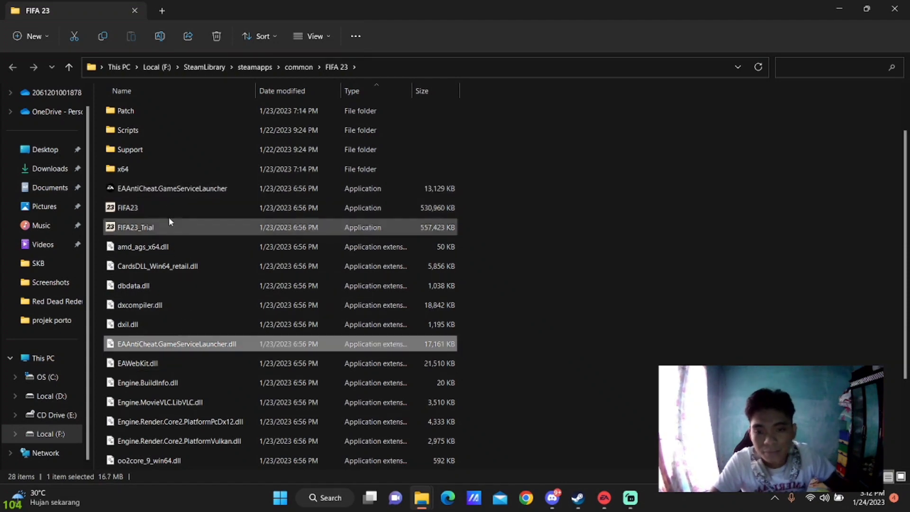
pyautogui.click(165, 192)
pyautogui.click(195, 346)
pyautogui.click(176, 192)
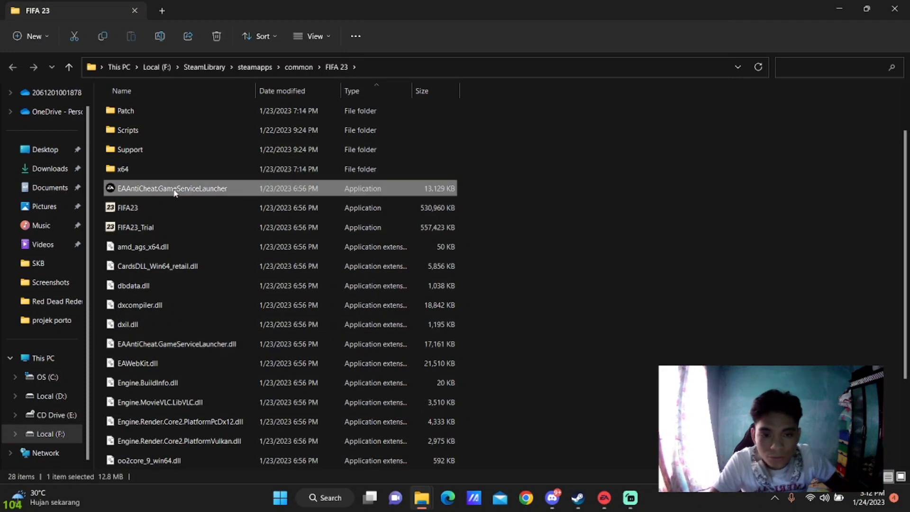
# Step: Open the Electronic Arts digital signature details in the properties of the EAAntiCheat.GameServiceLauncher application
pyautogui.rightClick(175, 188)
pyautogui.click(218, 343)
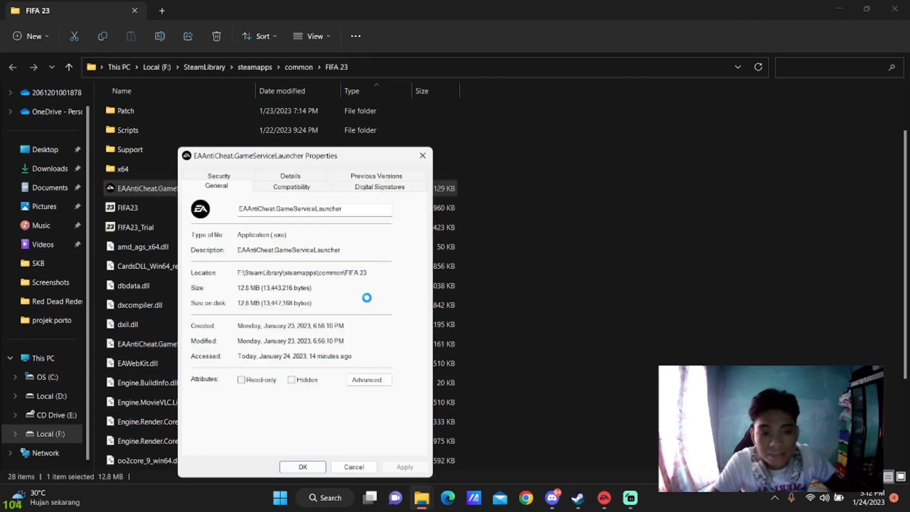
pyautogui.click(387, 189)
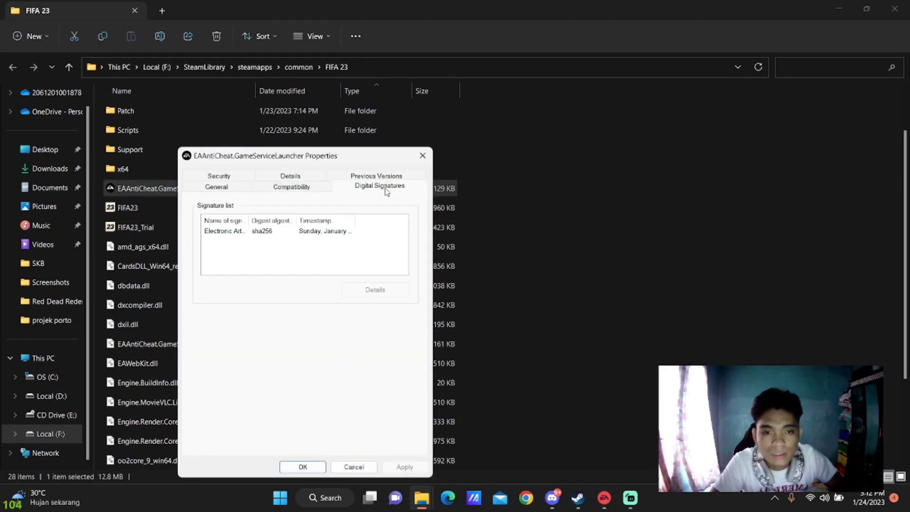
pyautogui.click(240, 232)
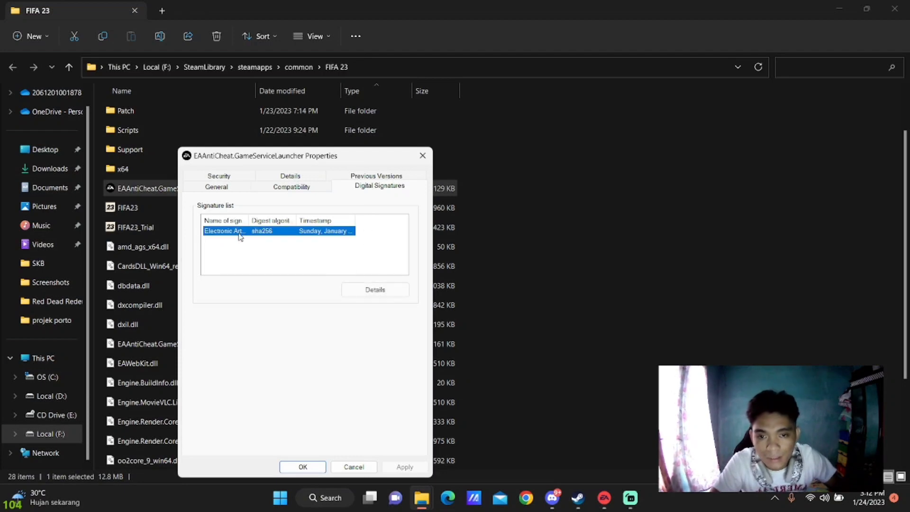
pyautogui.click(375, 290)
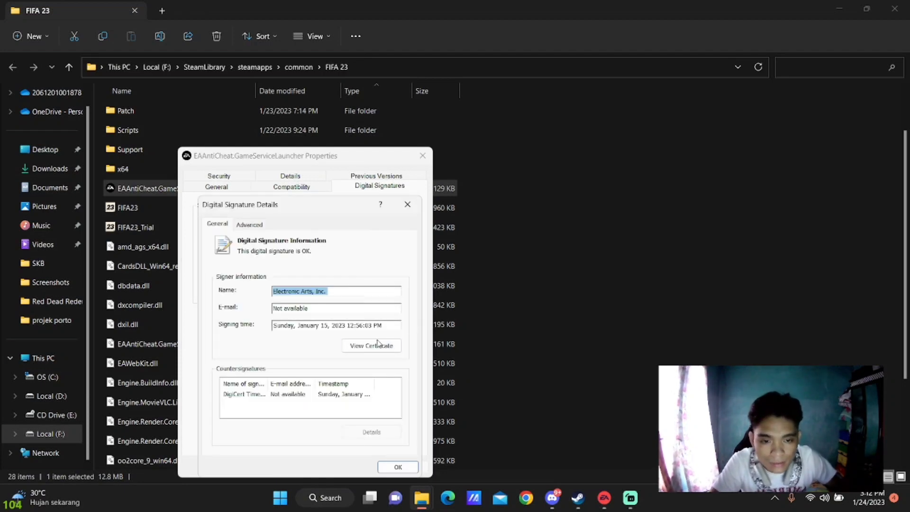
# Step: View the application's signing certificate and open its Certificate Import Wizard, cancelling before anything is installed
pyautogui.click(358, 348)
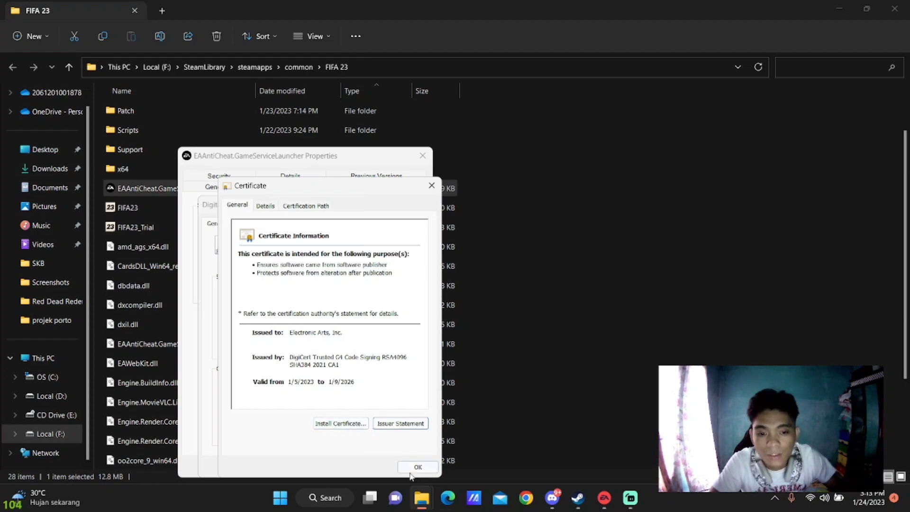
pyautogui.click(351, 427)
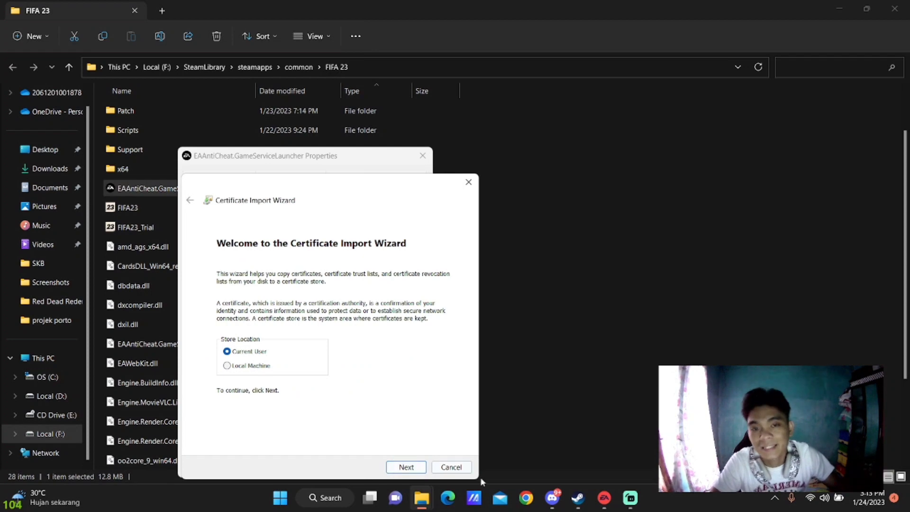
pyautogui.click(459, 468)
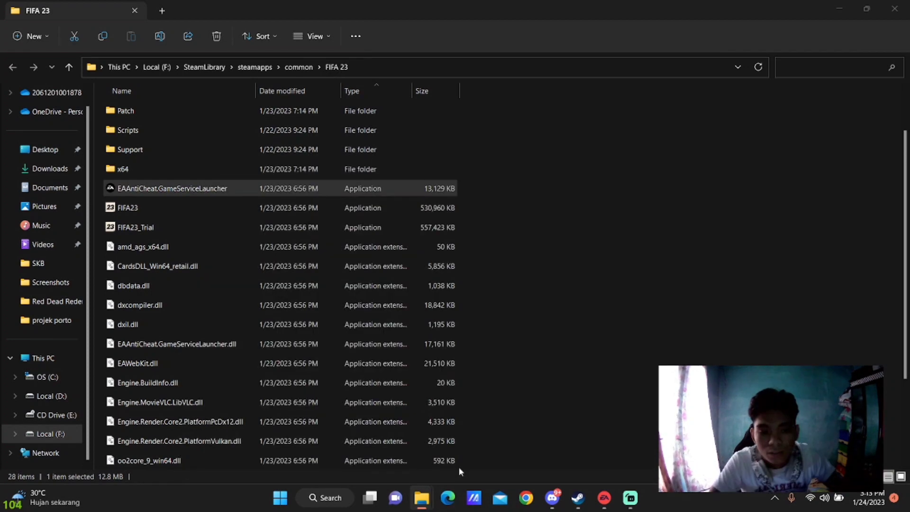
# Step: Open the Electronic Arts digital signature details in the properties of EAAntiCheat.GameServiceLauncher.dll
pyautogui.click(223, 343)
pyautogui.rightClick(223, 342)
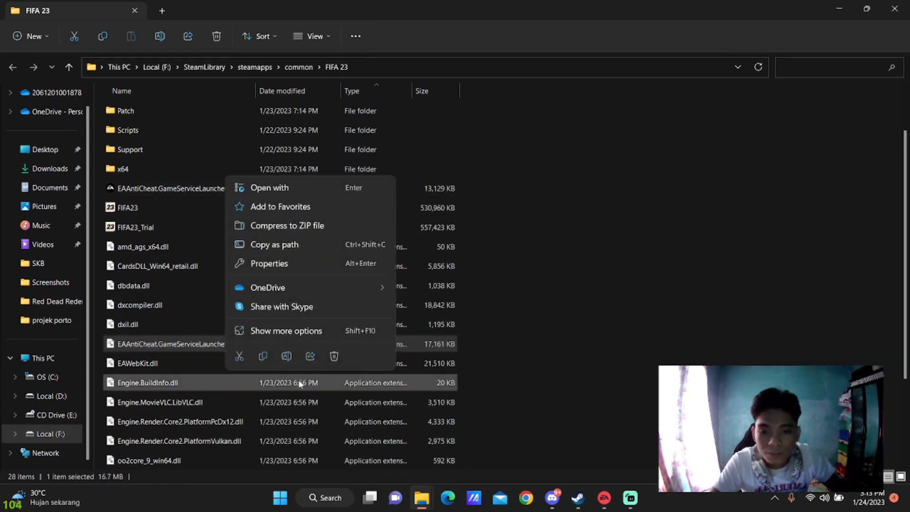
pyautogui.click(521, 275)
pyautogui.rightClick(213, 343)
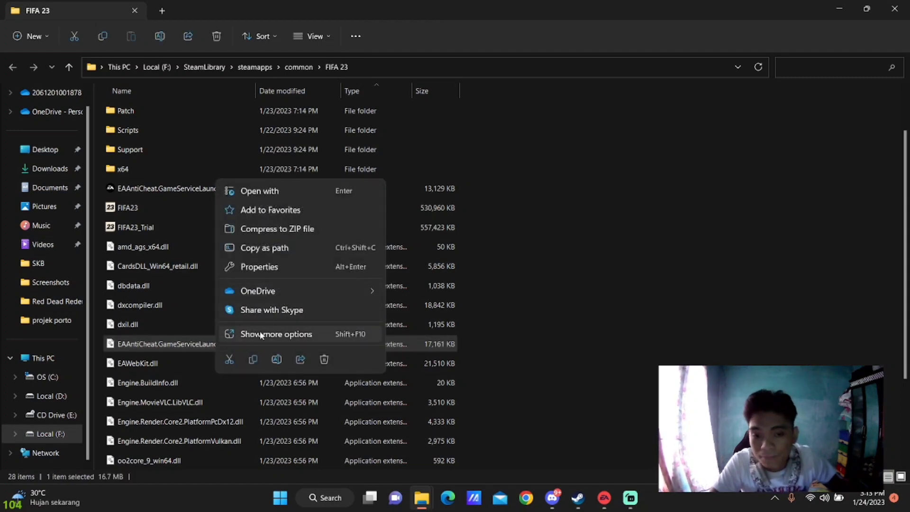
pyautogui.click(260, 267)
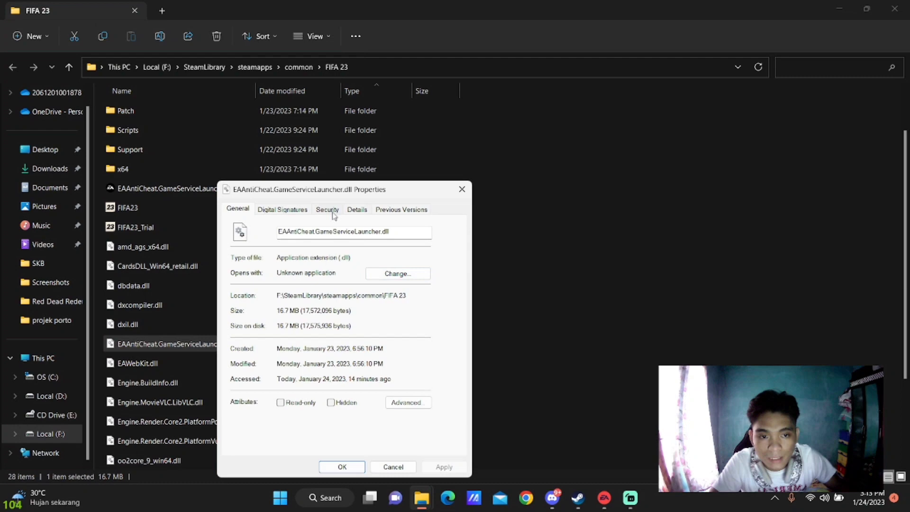
pyautogui.click(291, 212)
pyautogui.click(285, 259)
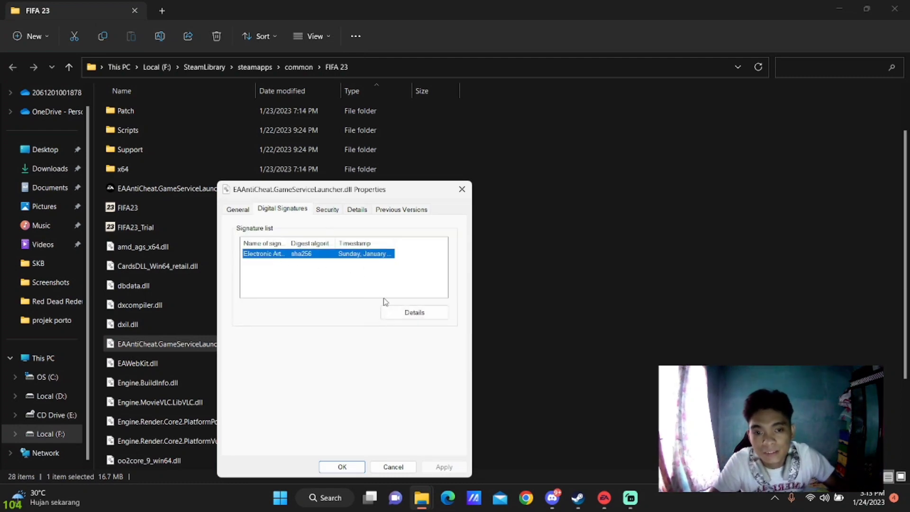
pyautogui.click(414, 312)
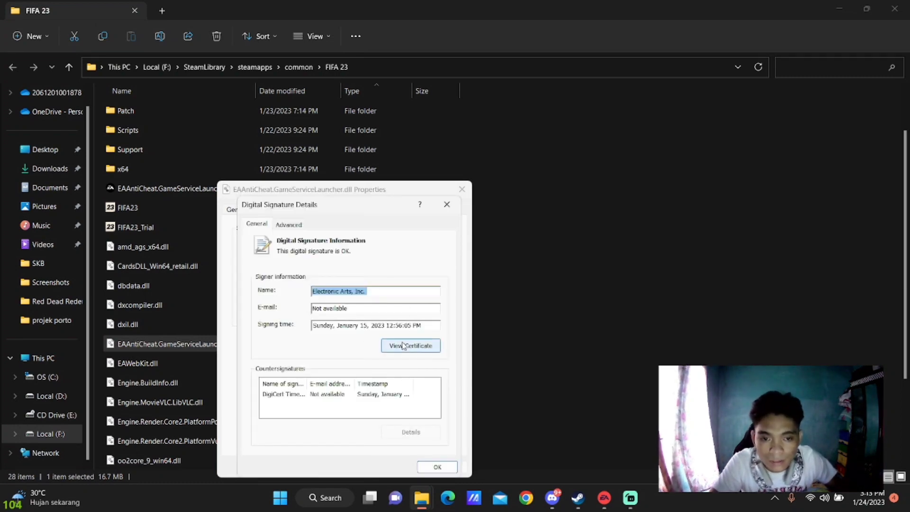
# Step: View the DLL's signing certificate and its Certificate Import Wizard, cancelling the wizard and closing the certificate
pyautogui.click(408, 346)
pyautogui.click(370, 429)
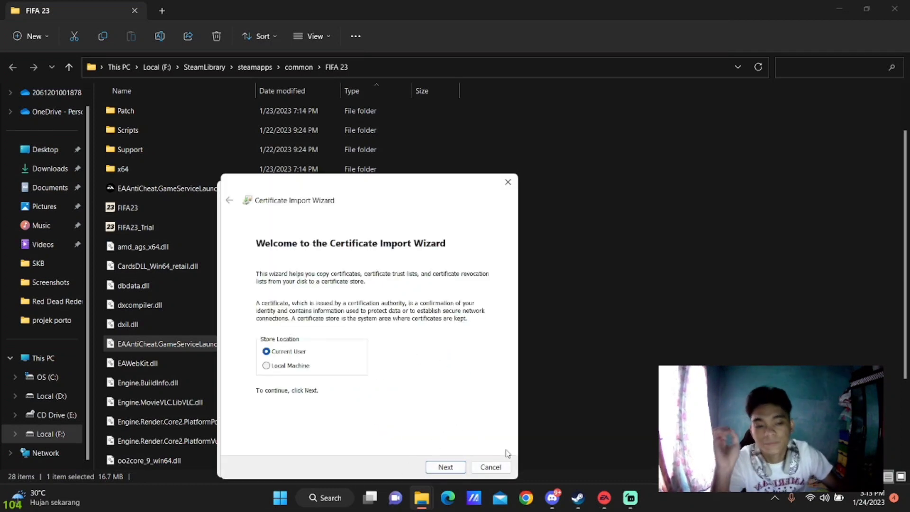
pyautogui.click(491, 467)
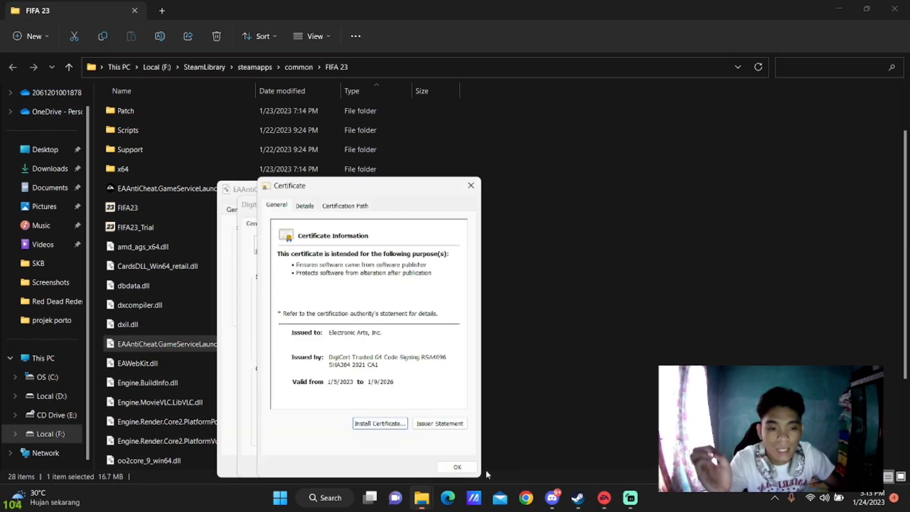
pyautogui.click(457, 467)
pyautogui.click(443, 467)
pyautogui.click(379, 468)
# Step: Open EAAntiCheat.Installer from the EAAntiCheat subfolder of __Installer, and exit the EA AntiCheat Setup window
pyautogui.scroll(1, 334, 295)
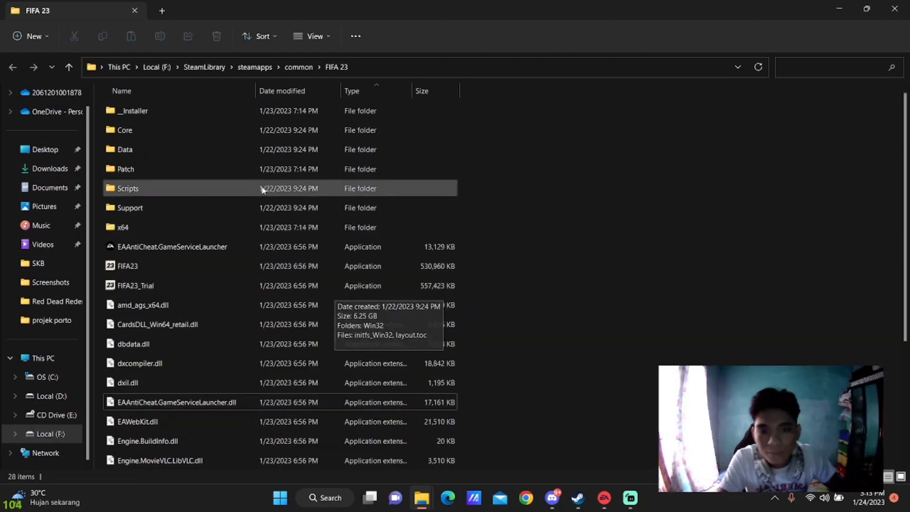
pyautogui.doubleClick(211, 113)
pyautogui.doubleClick(147, 131)
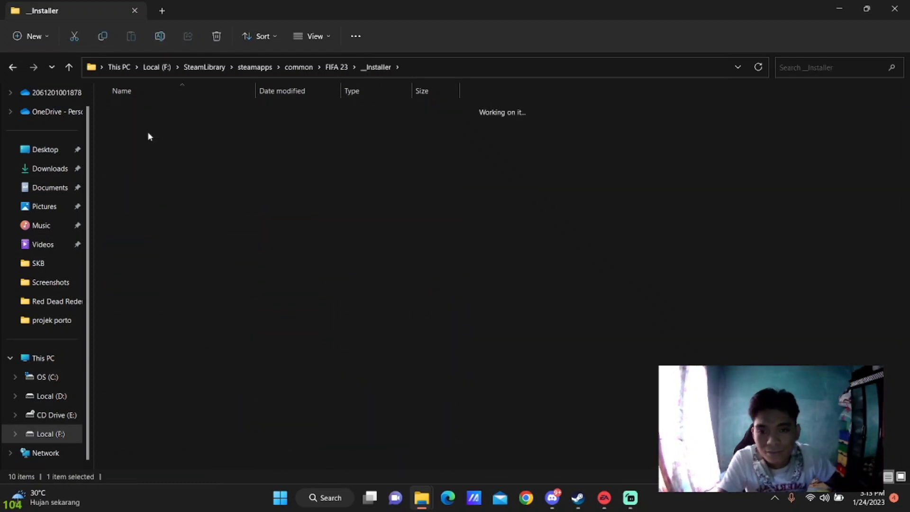
pyautogui.doubleClick(153, 115)
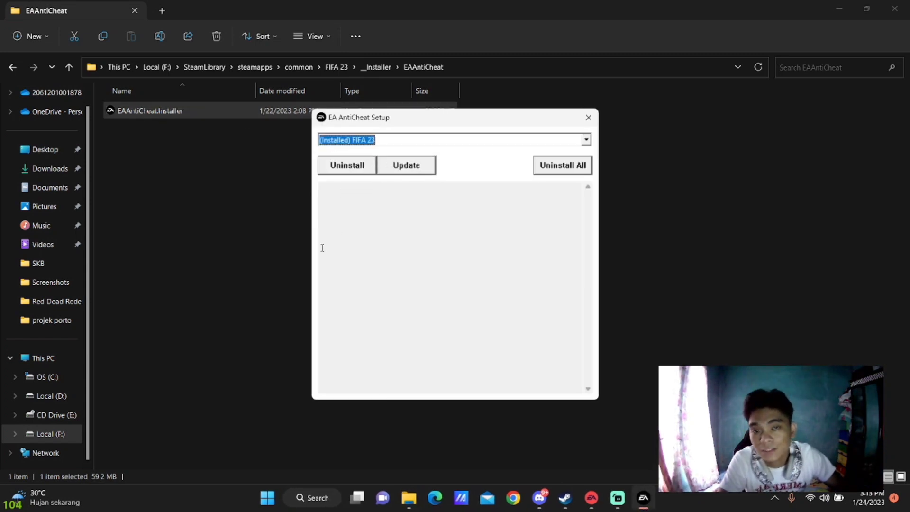
pyautogui.click(589, 117)
pyautogui.click(595, 130)
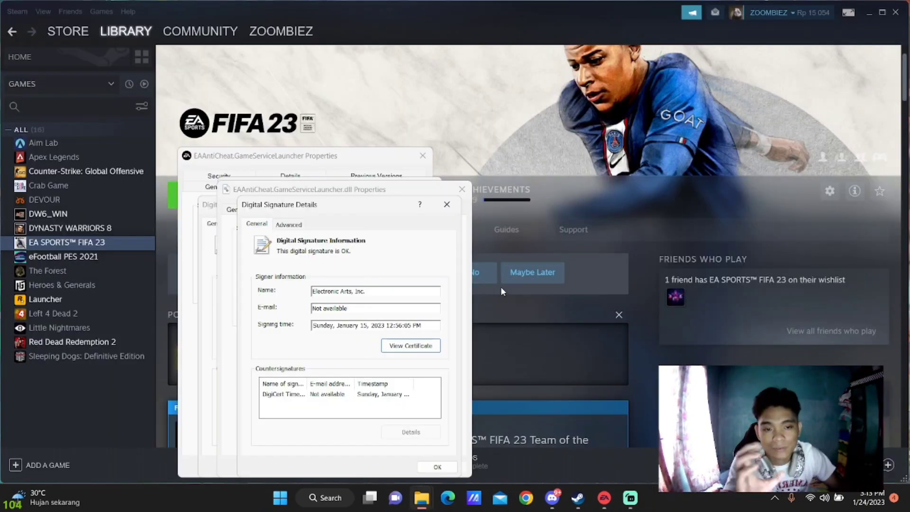
# Step: Close the remaining signature details and properties dialogs of both EAAntiCheat.GameServiceLauncher files
pyautogui.click(456, 208)
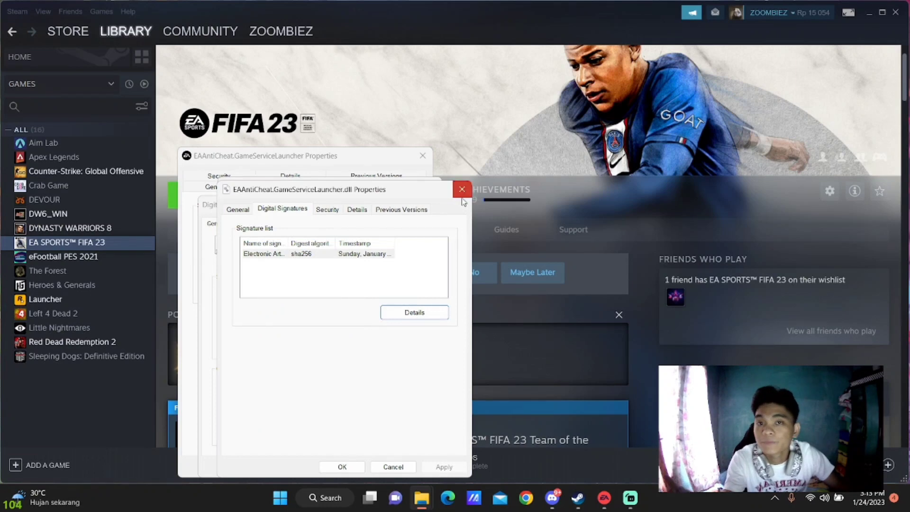
pyautogui.click(461, 189)
pyautogui.click(457, 190)
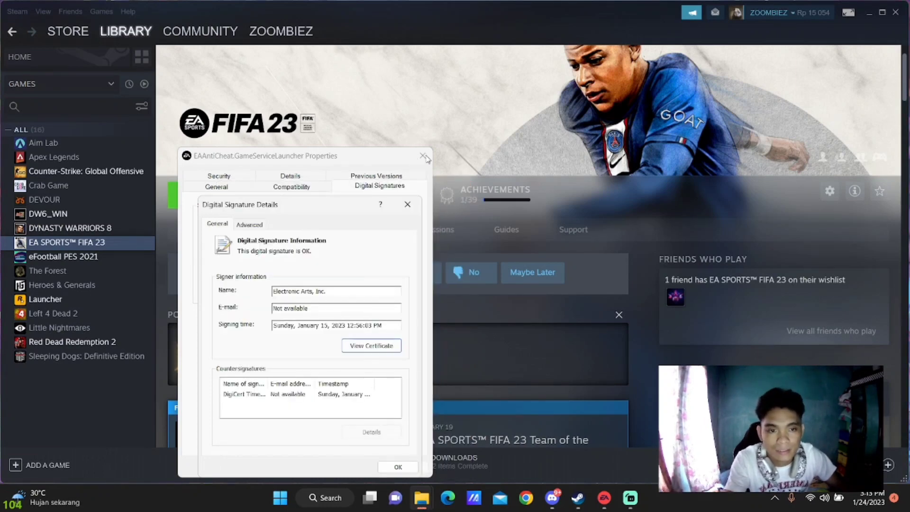
pyautogui.click(400, 467)
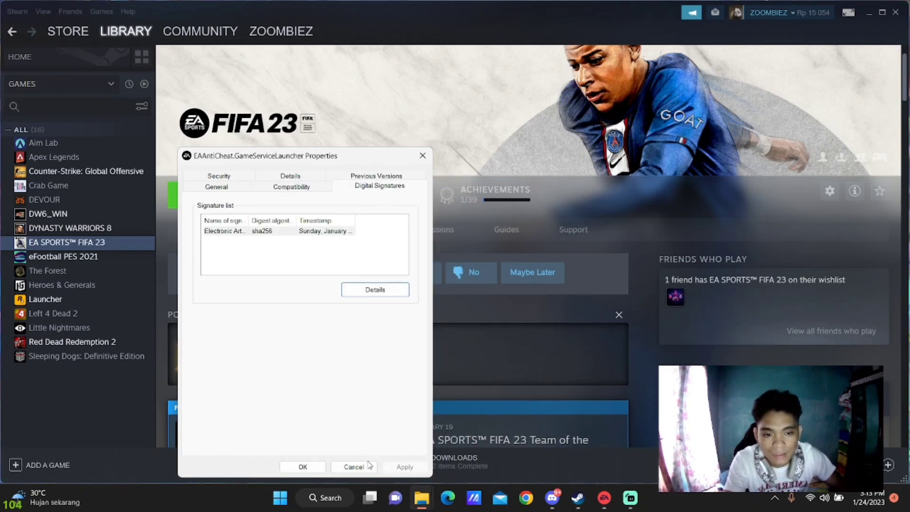
pyautogui.click(354, 467)
# Step: Launch EA SPORTS FIFA 23 from the Steam library, minimize Steam and maximize the game window
pyautogui.click(238, 199)
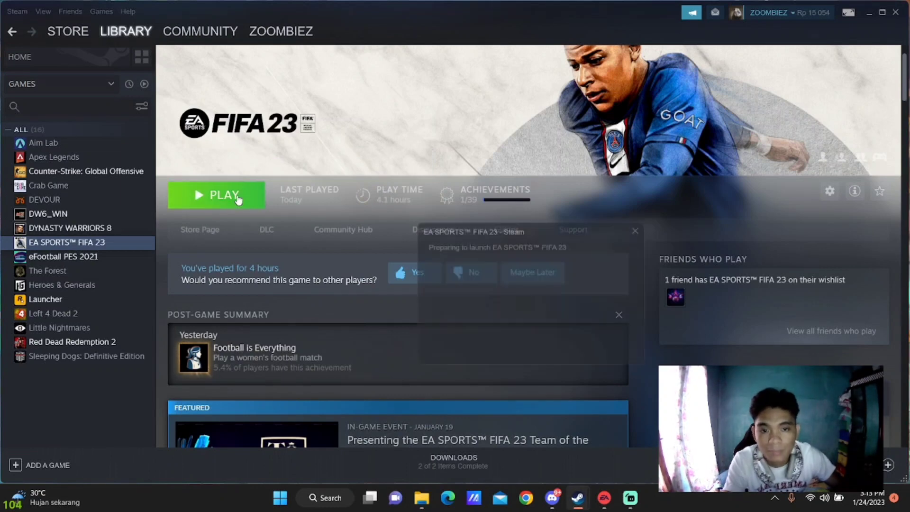
pyautogui.moveTo(629, 500)
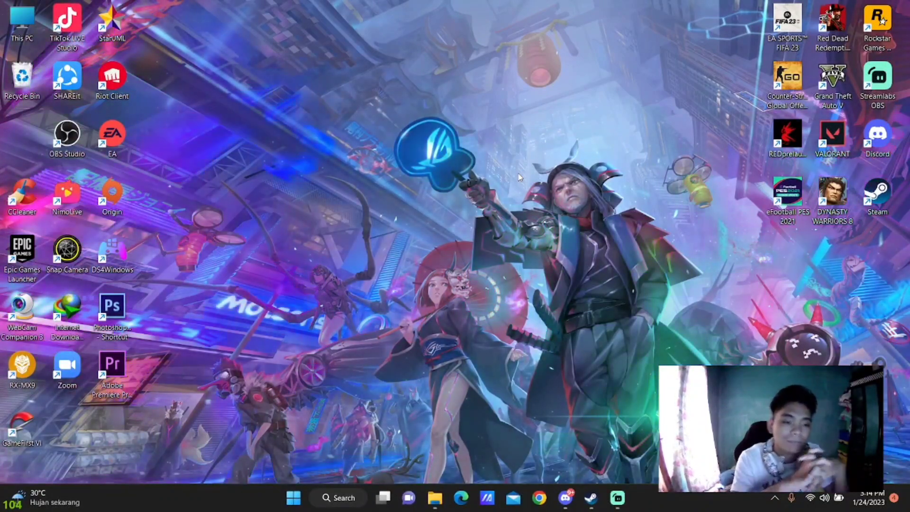
pyautogui.click(591, 498)
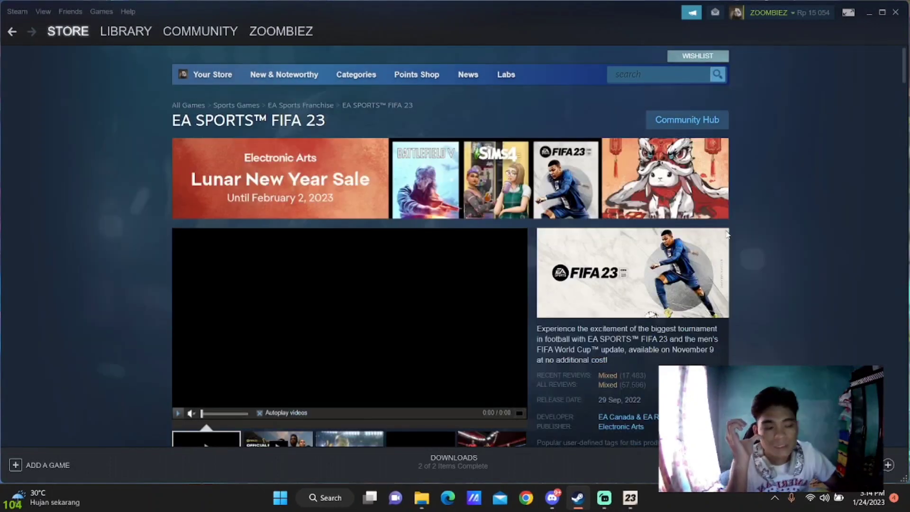
pyautogui.click(870, 15)
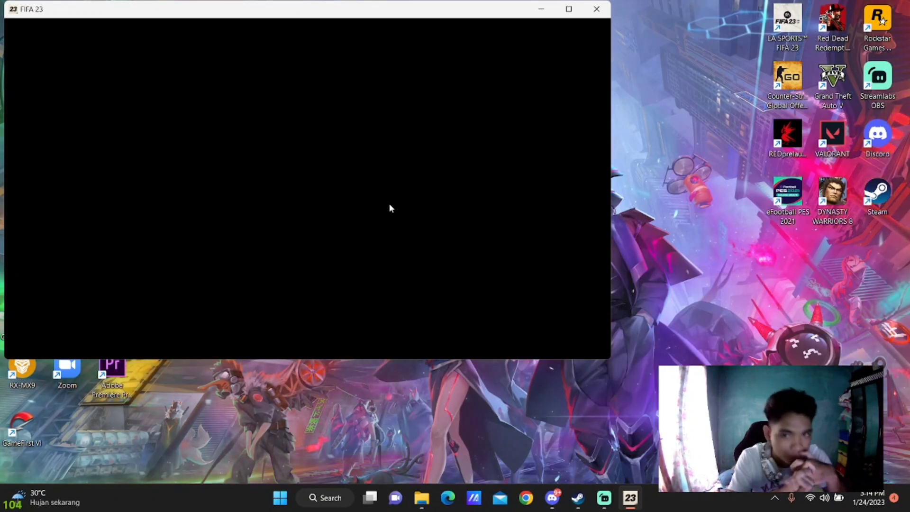
pyautogui.moveTo(233, 13); pyautogui.dragTo(262, 31)
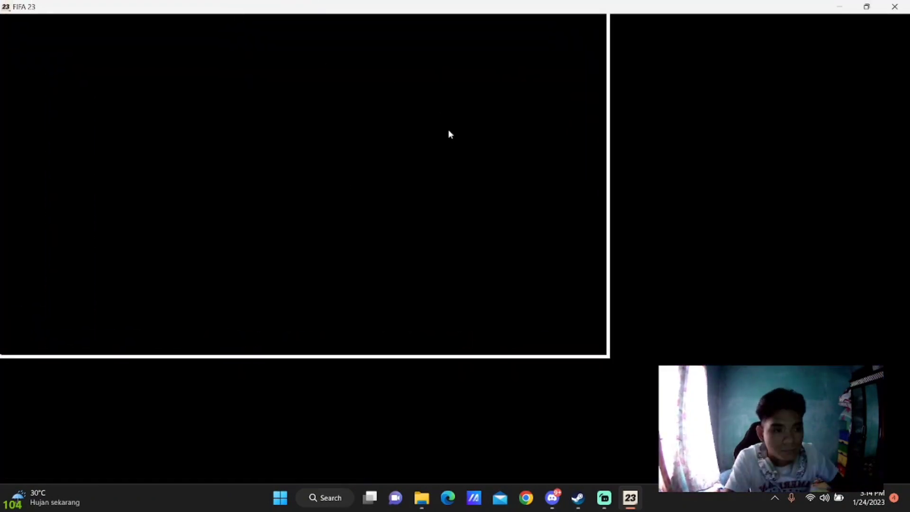